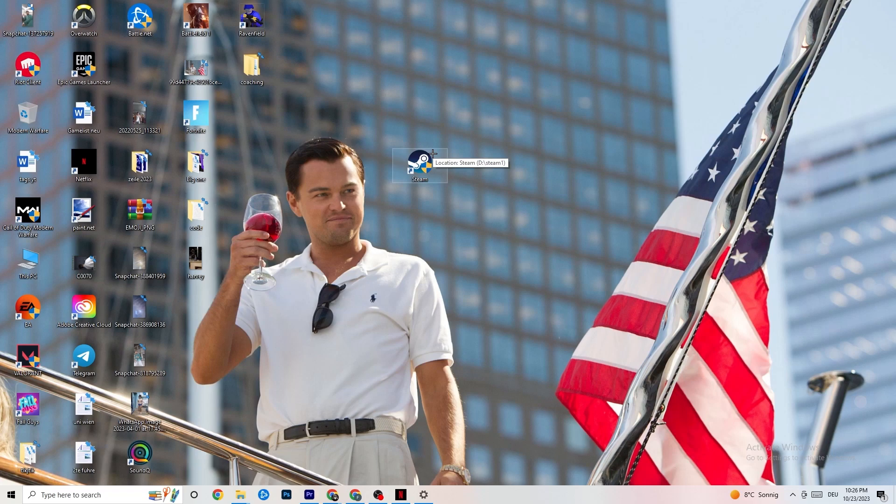
Step: Open the compatibility settings in the properties of the Steam desktop shortcut
right_click(428, 163)
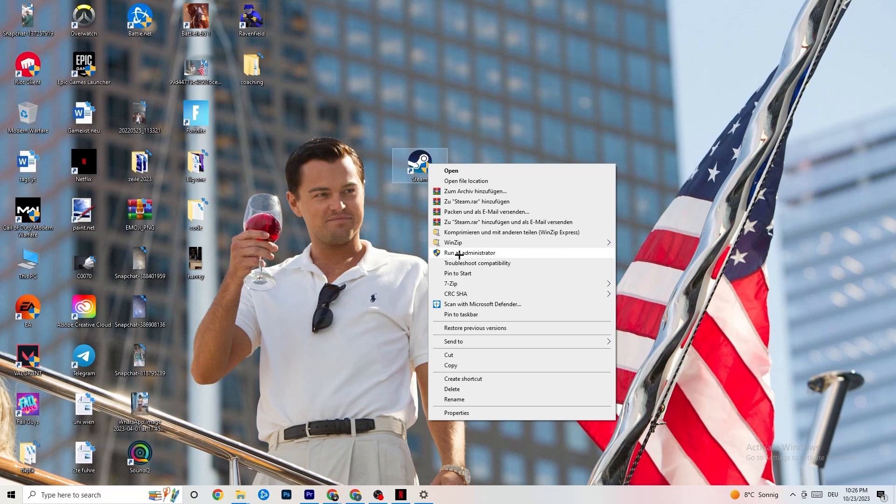
left_click(397, 248)
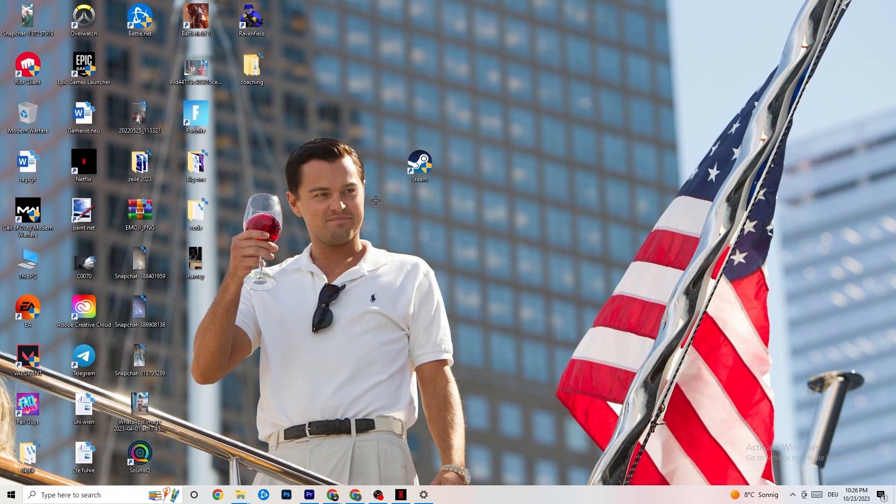
right_click(418, 165)
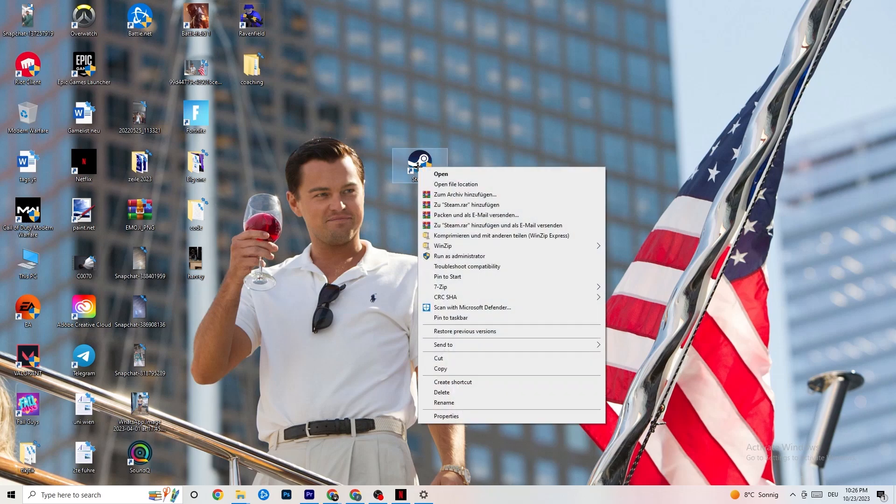
left_click(466, 418)
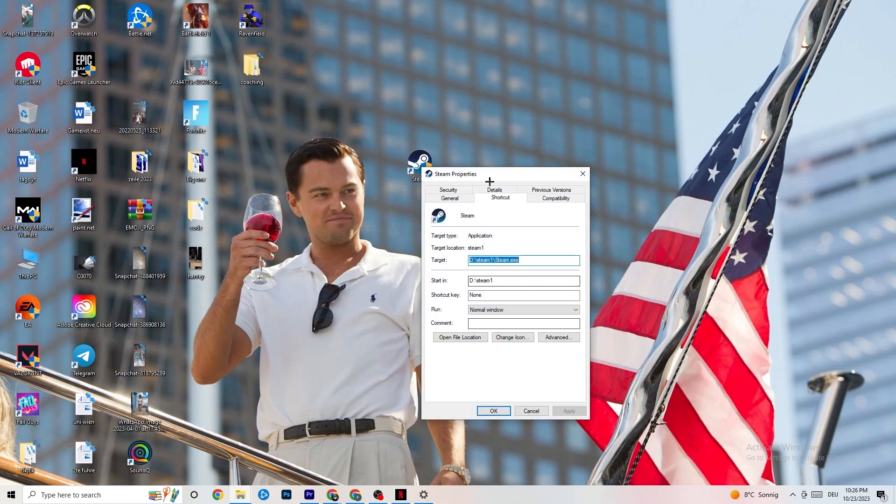
left_click_drag(488, 174, 443, 103)
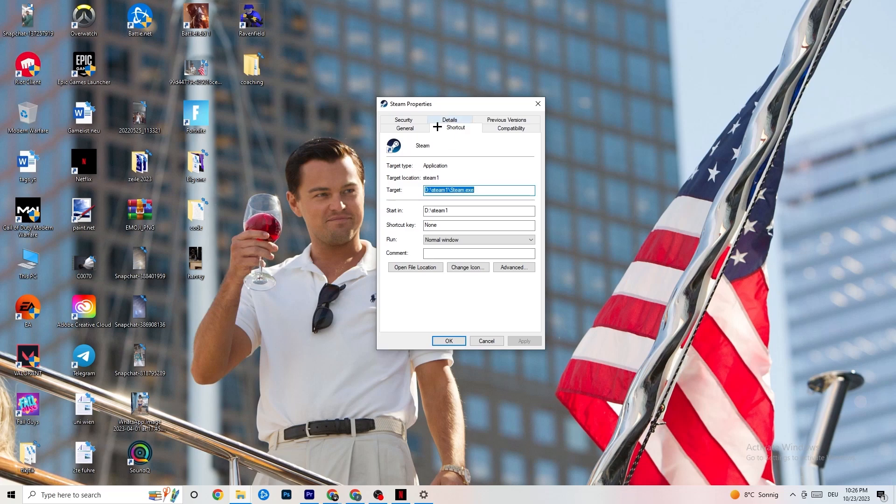
left_click(485, 127)
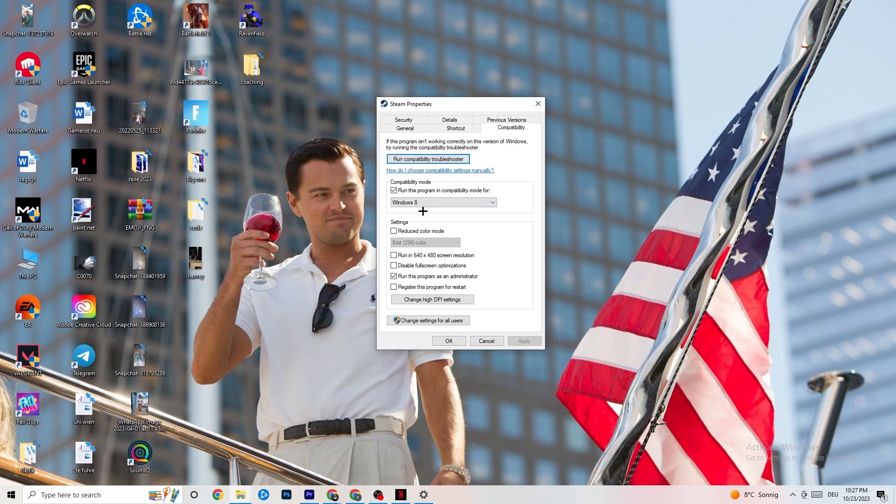
Step: Keep compatibility mode for Windows 8 enabled for the Steam shortcut and confirm its properties
left_click(394, 191)
left_click(434, 202)
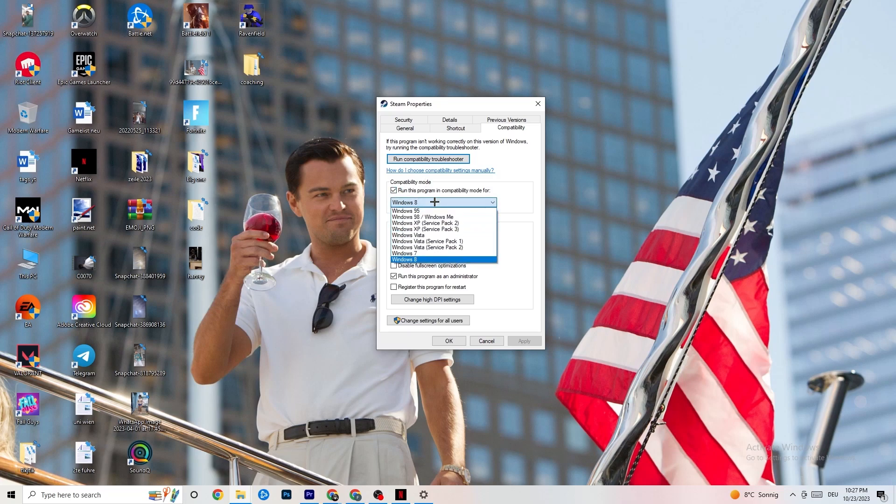
left_click(508, 216)
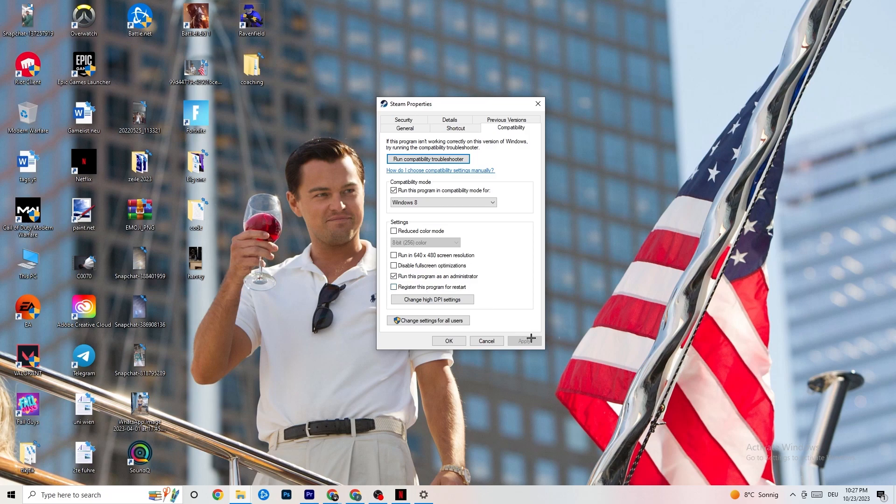
left_click(449, 341)
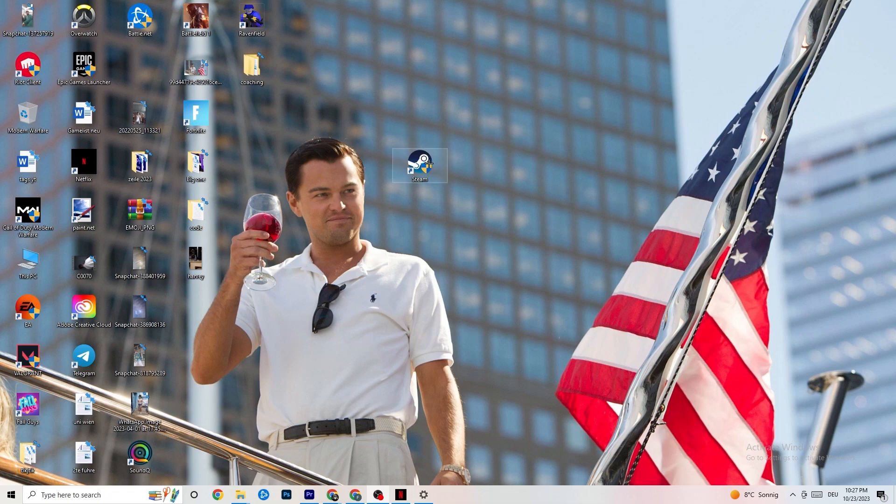
left_click(1, 502)
left_click(332, 420)
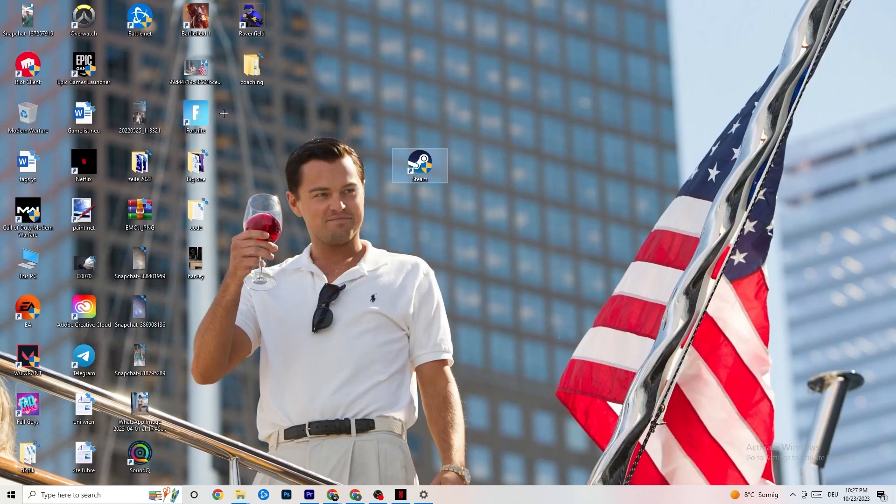
right_click(411, 170)
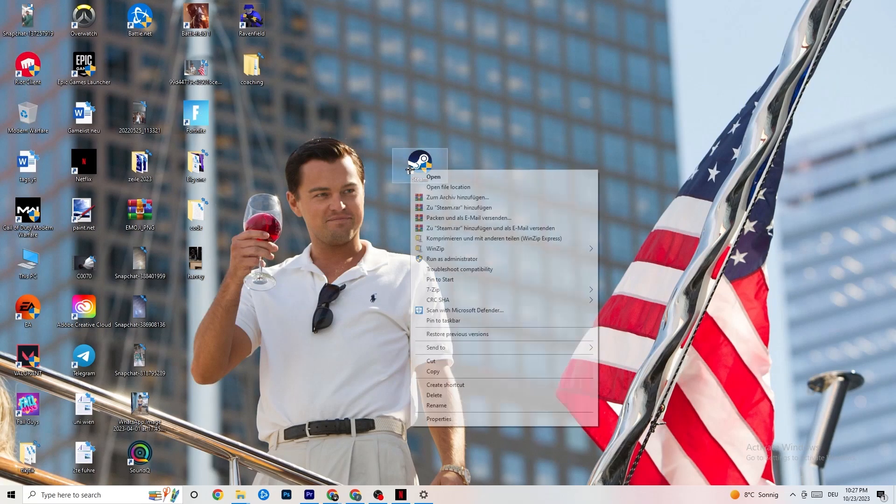
left_click(384, 262)
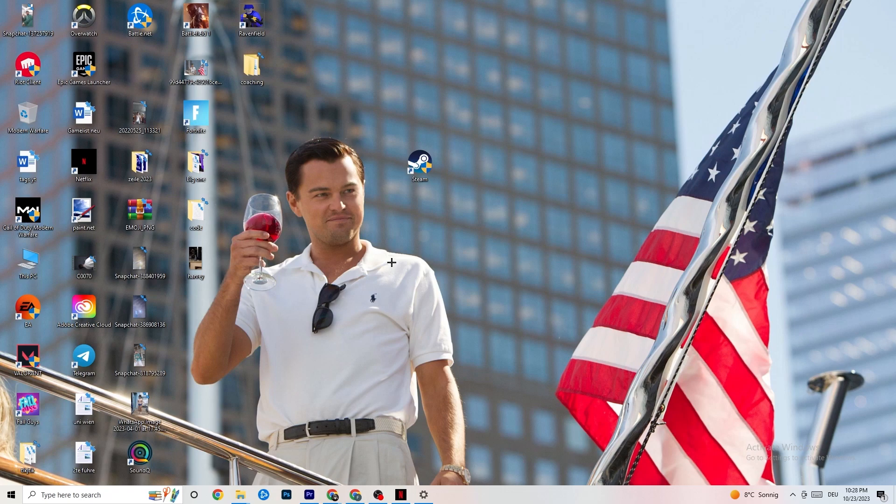
Step: Open Task Manager in full size and inspect the available actions for the running Google Chrome app
right_click(497, 500)
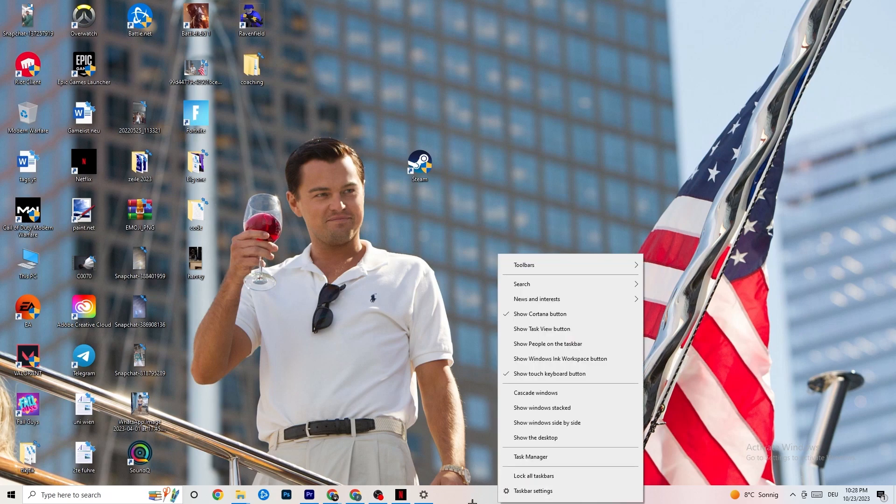
left_click(535, 456)
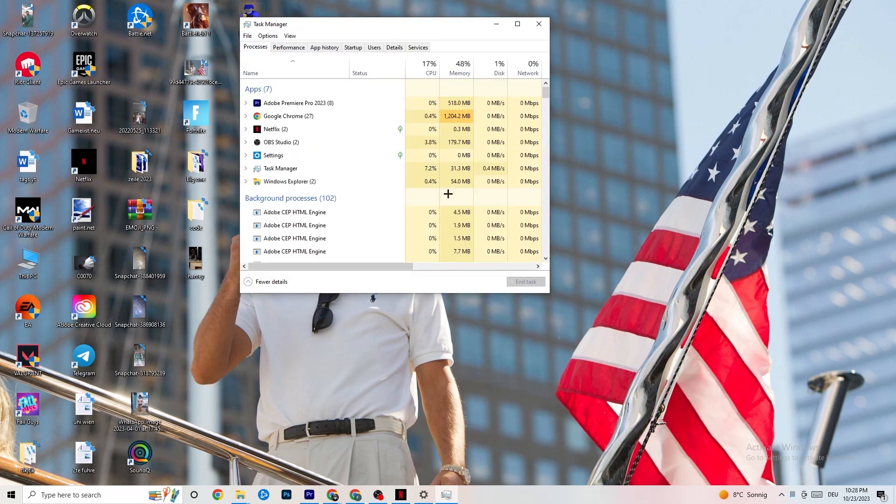
left_click(517, 24)
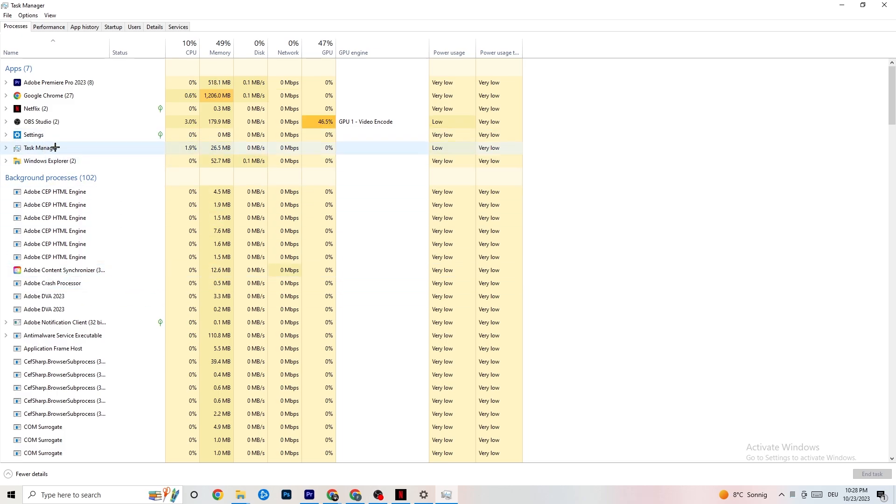
right_click(65, 96)
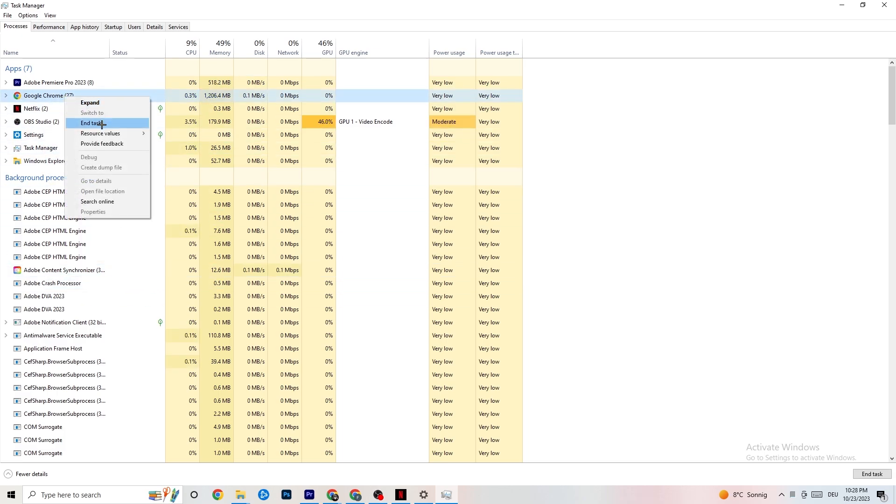
left_click(638, 114)
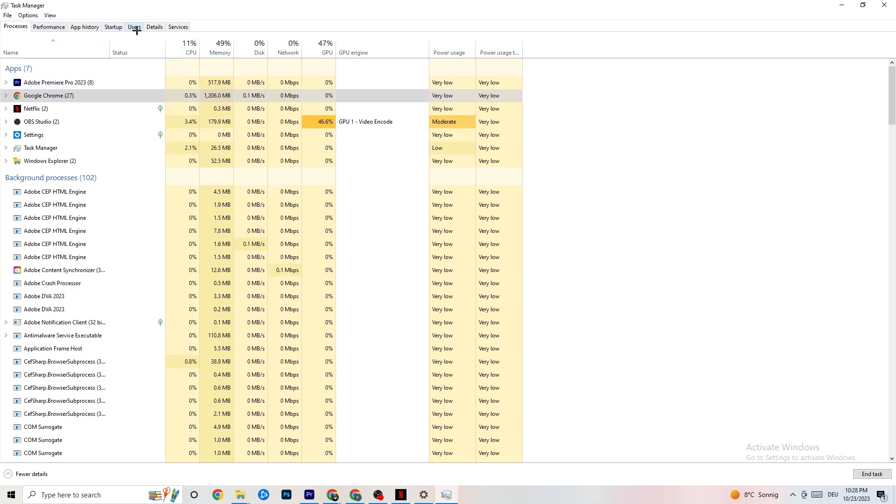
Step: In the detailed process list, inspect the priority levels available for the Adobe Premiere Pro process
left_click(155, 26)
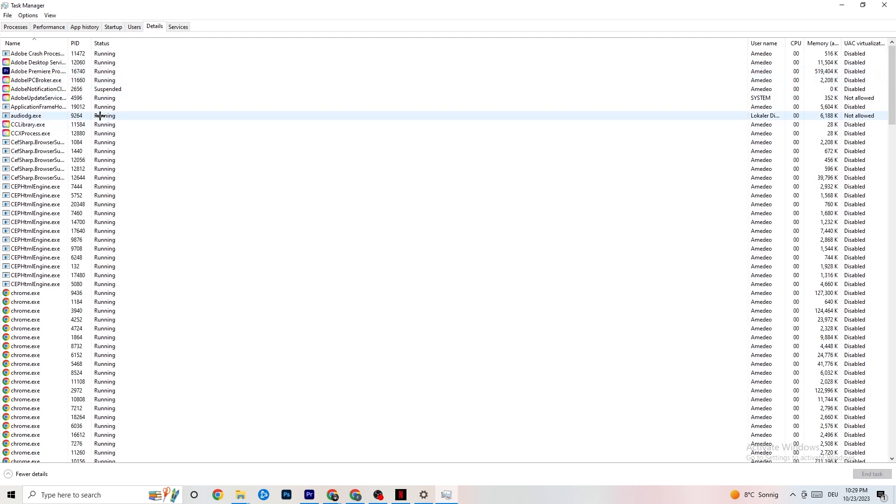
right_click(49, 74)
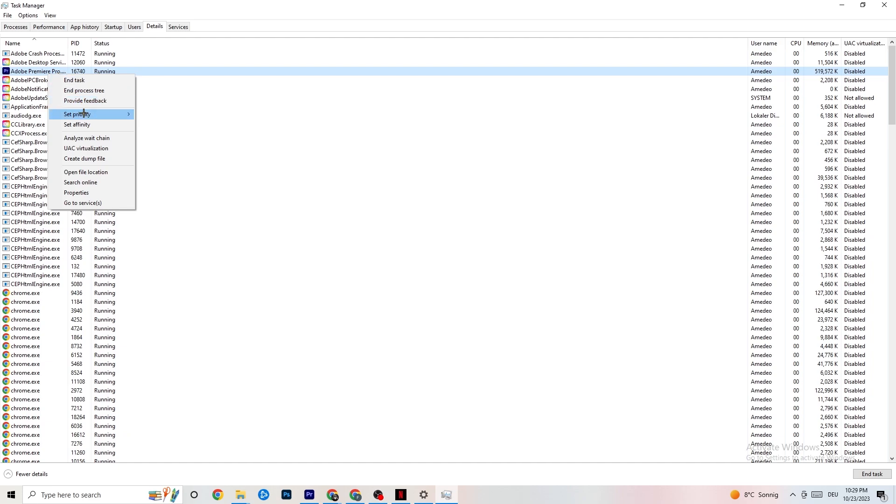
mouse_move(84, 113)
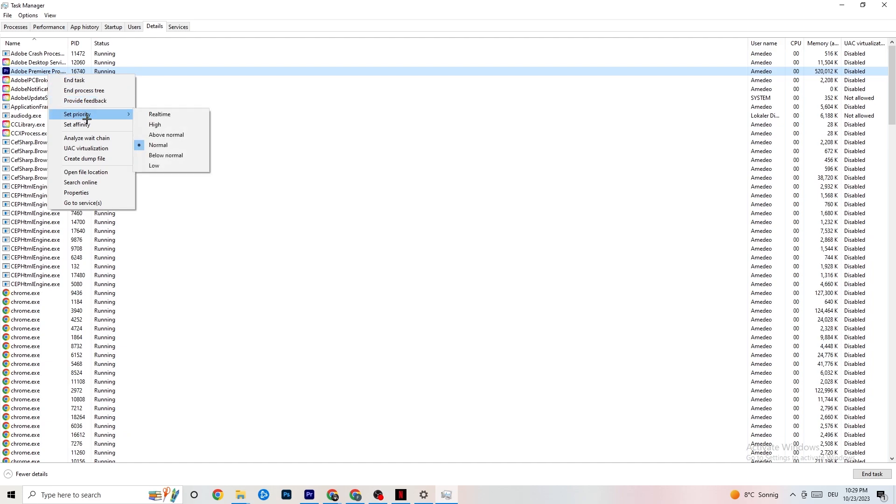
left_click(122, 110)
left_click(124, 111)
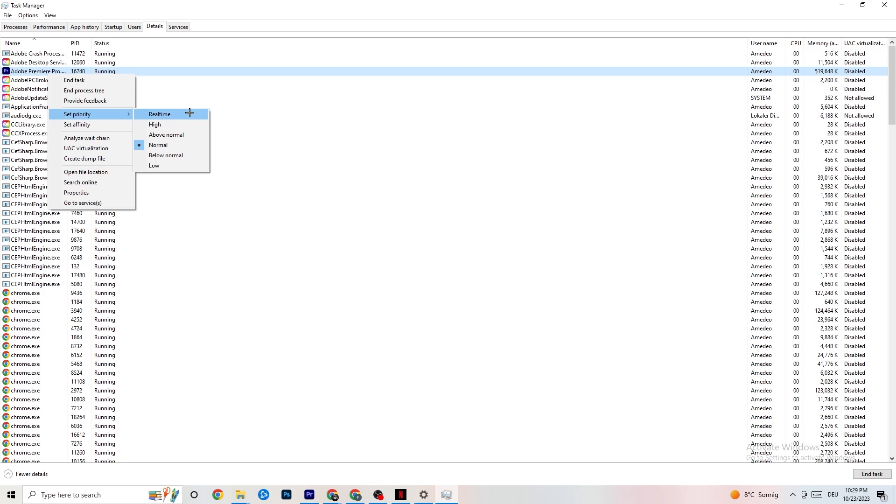
left_click(243, 98)
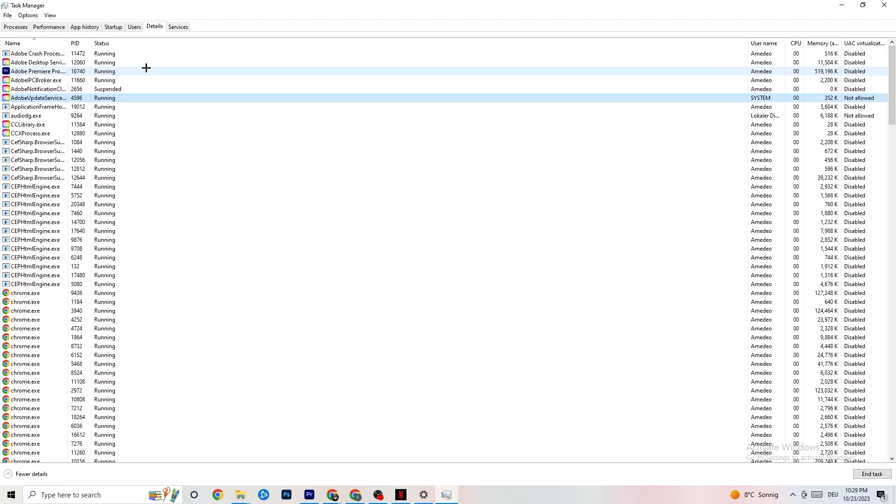
Step: Review the startup apps and the available actions for Razer Synapse, then close Task Manager
left_click(114, 26)
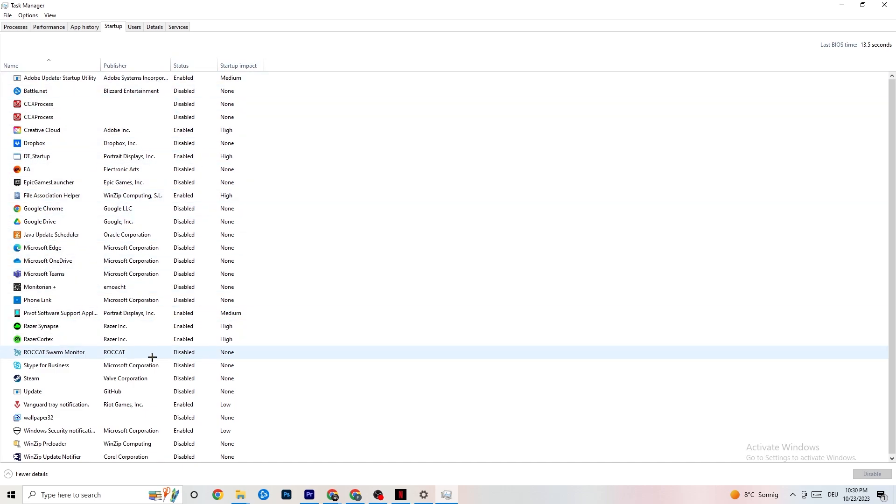
right_click(182, 327)
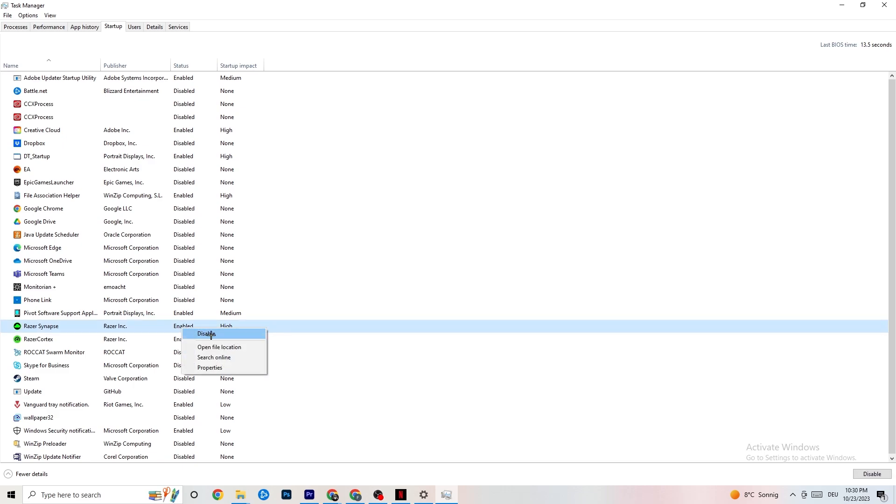
left_click(462, 47)
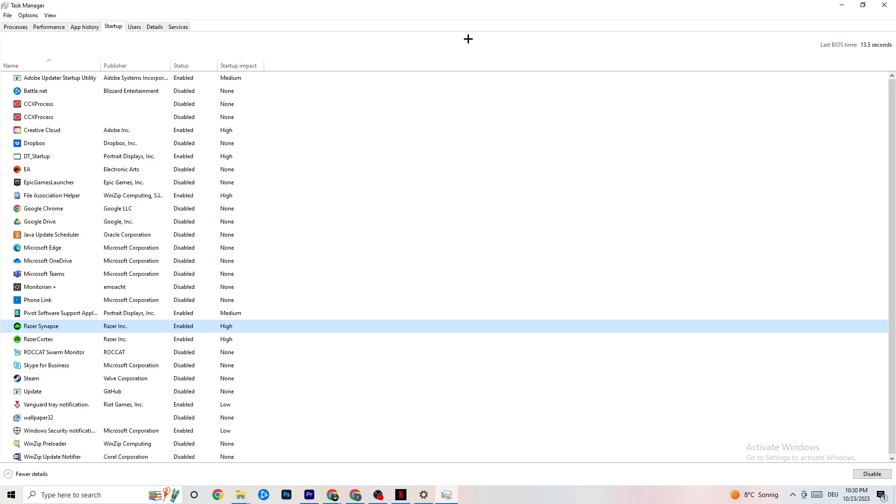
left_click(878, 3)
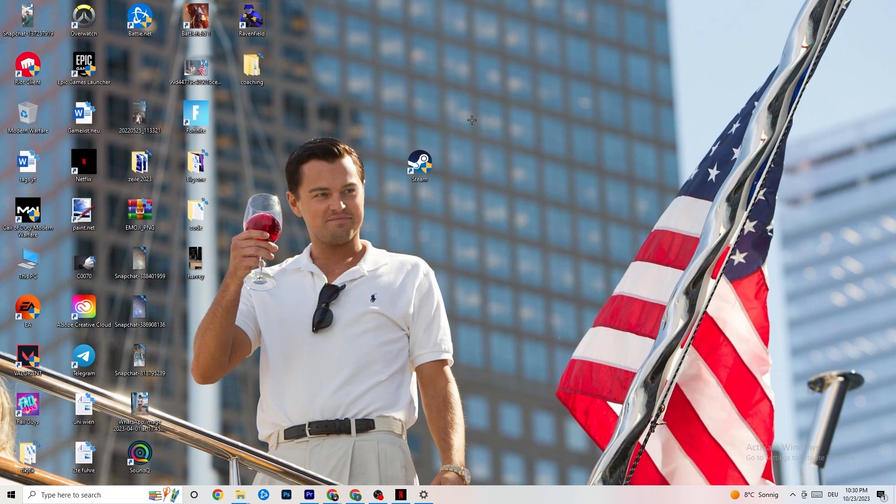
Step: Open the Windows display settings and inspect the scaling choices for text, apps and other items
left_click(9, 498)
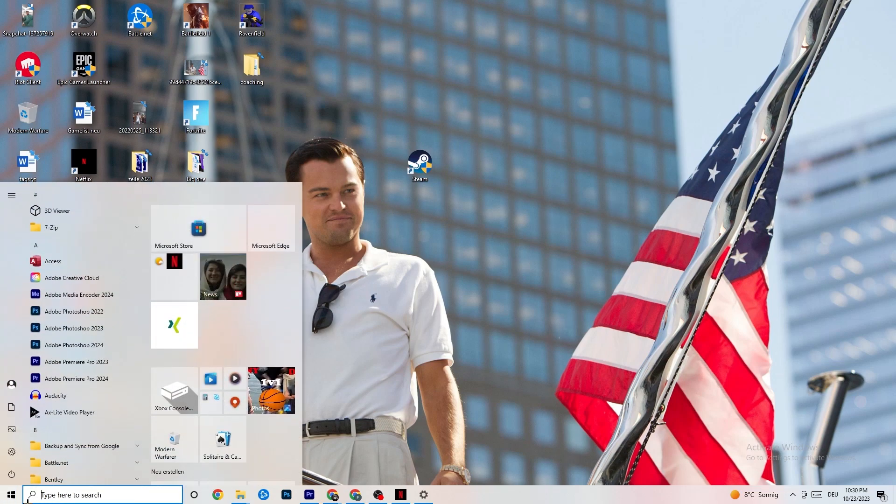
left_click(12, 452)
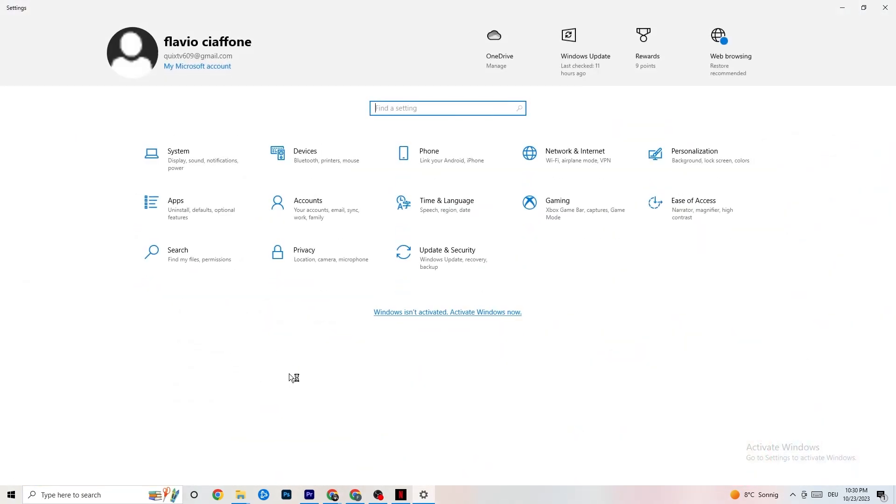
left_click(196, 157)
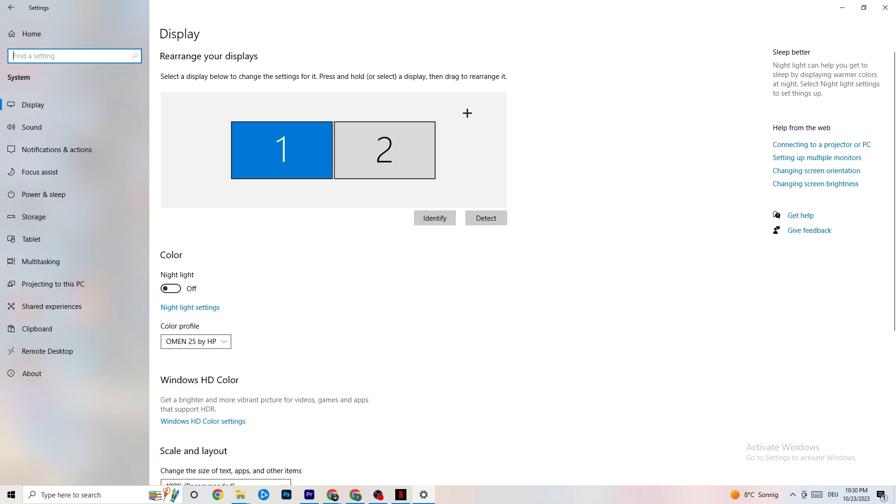
scroll(436, 104, "down", 5)
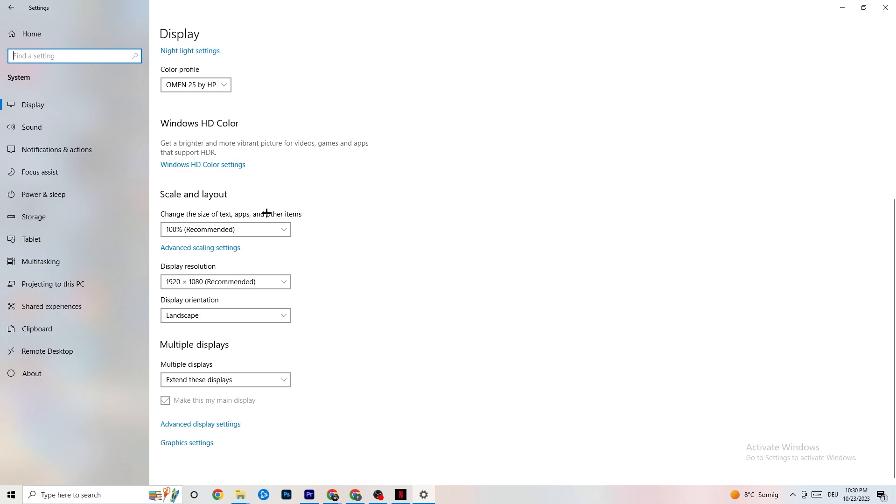
left_click(261, 229)
left_click(352, 180)
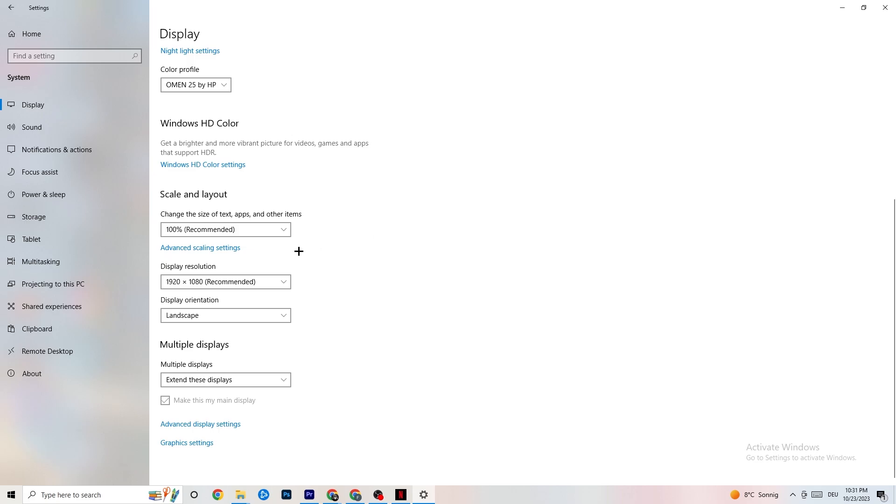
Step: Review the available power plans in the additional power settings and close Power Options
left_click(56, 193)
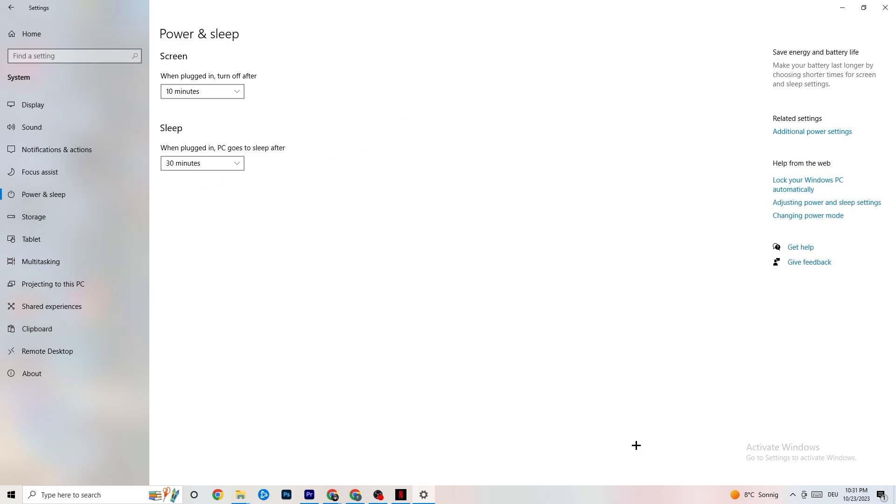
left_click(829, 132)
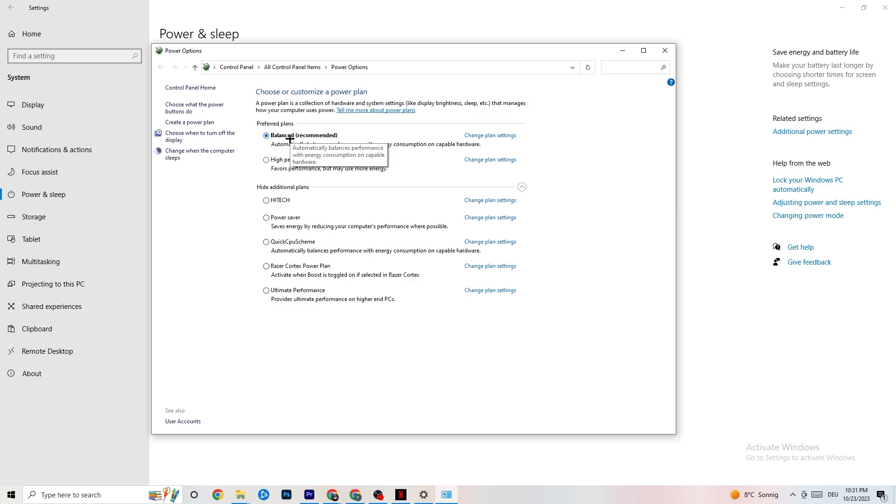
left_click(664, 51)
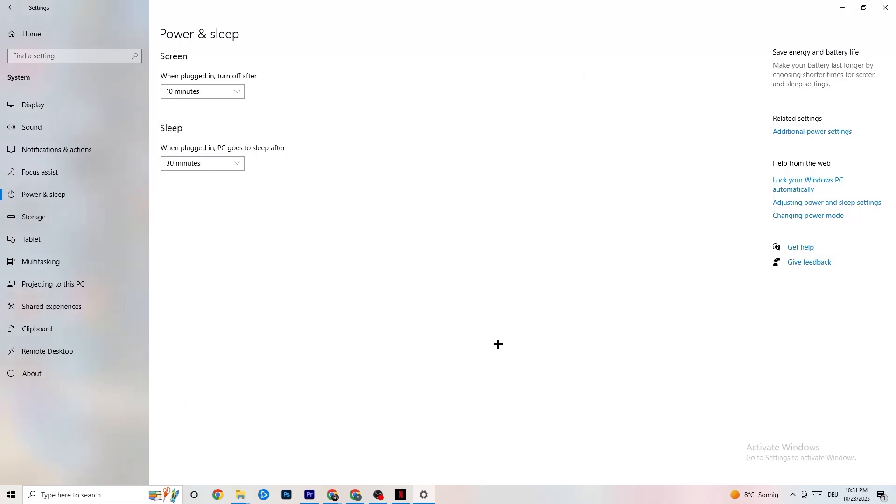
Step: Open the Storage Sense configuration in the storage settings and choose Every week as its run frequency
left_click(70, 226)
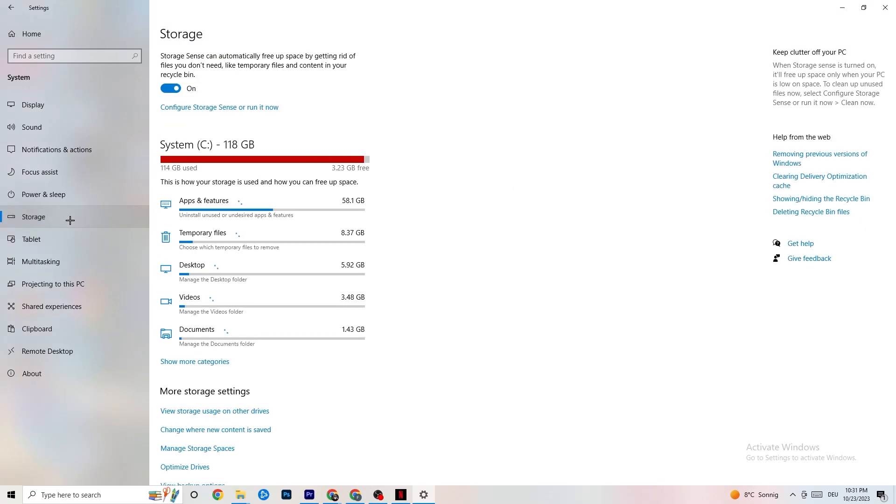
left_click(211, 108)
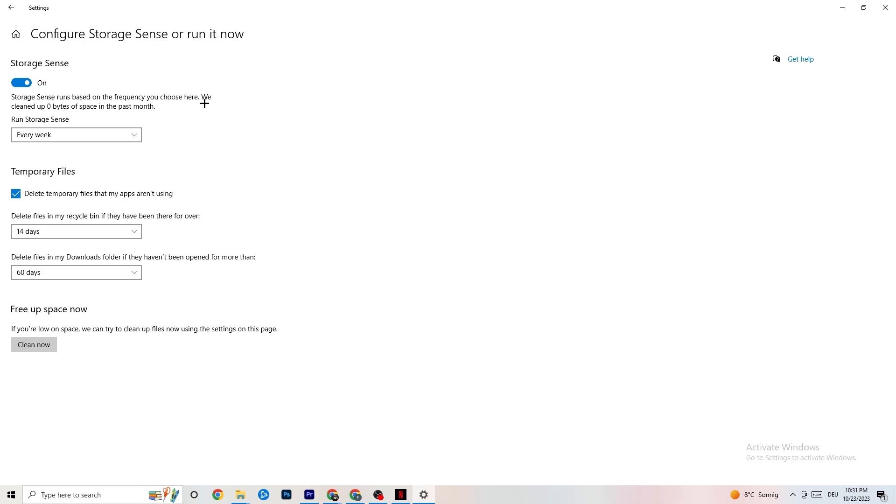
left_click(100, 135)
left_click(100, 135)
left_click(138, 137)
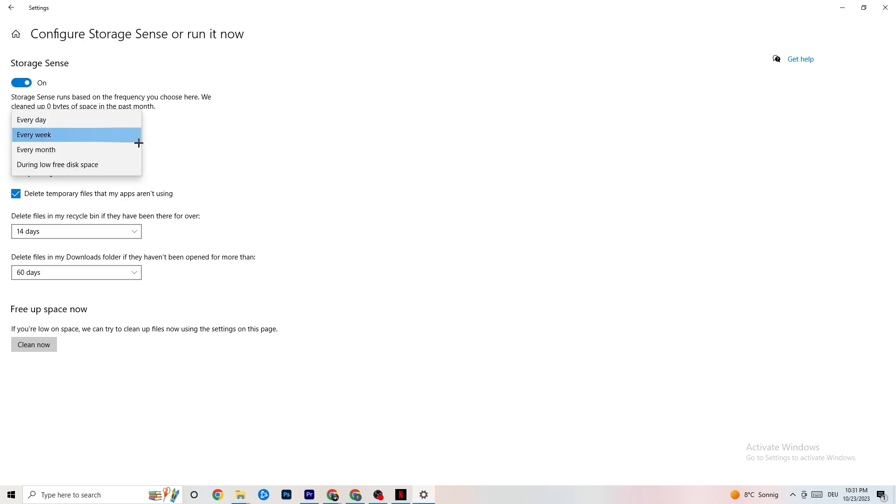
left_click(139, 140)
Step: Inspect the recycle bin deletion periods, run the Storage Sense cleanup immediately, and return to the Settings home page
left_click(104, 230)
left_click(316, 187)
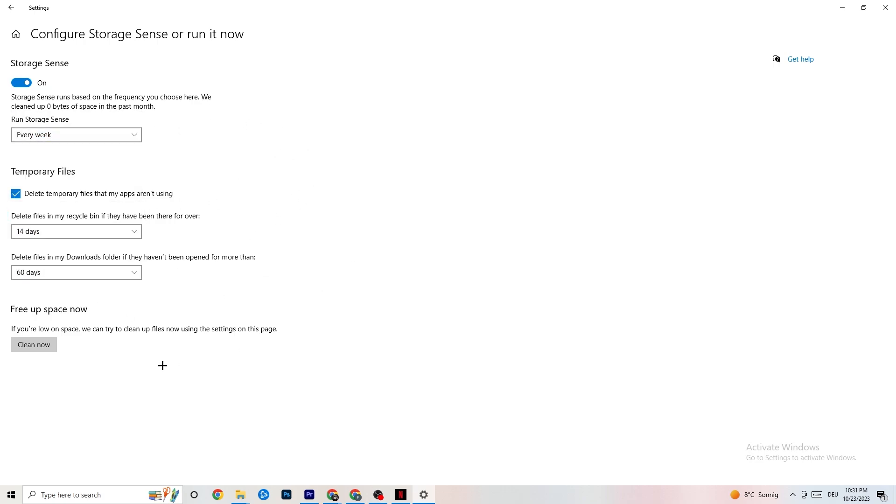
left_click(35, 345)
left_click(10, 4)
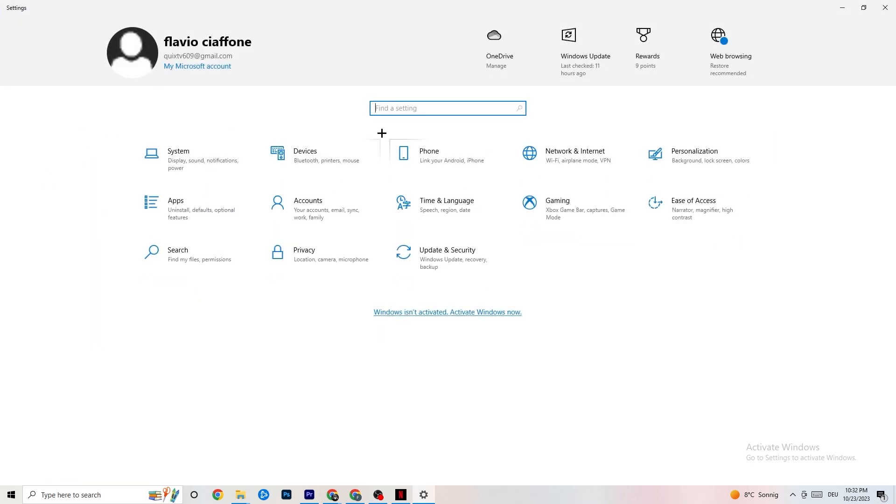
Step: Review the Captures and Game Mode pages in the Gaming settings and return to the Settings home page
left_click(596, 214)
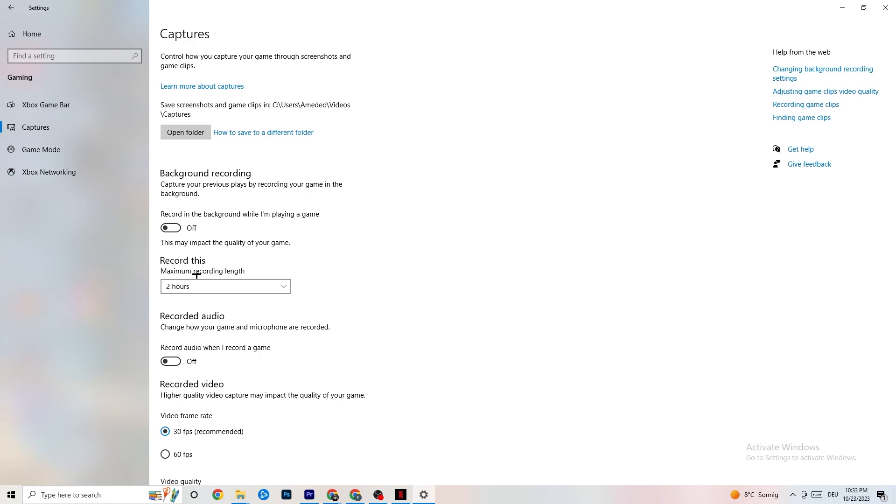
left_click(83, 155)
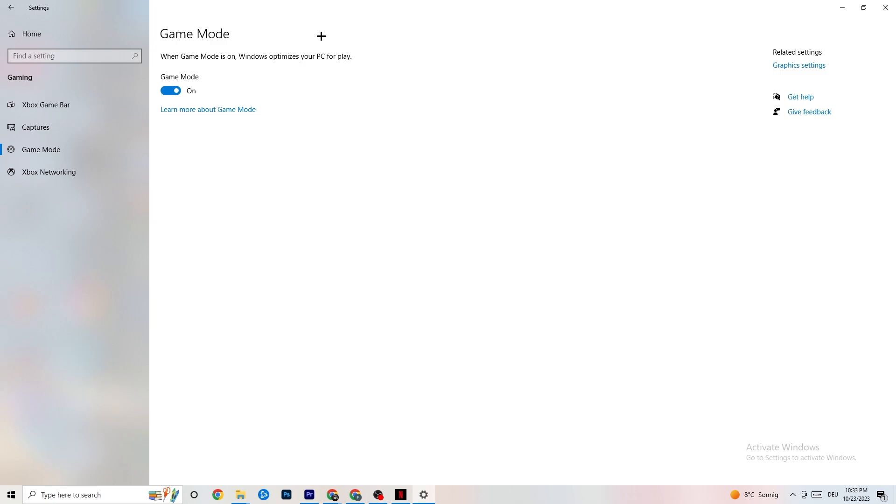
left_click(11, 7)
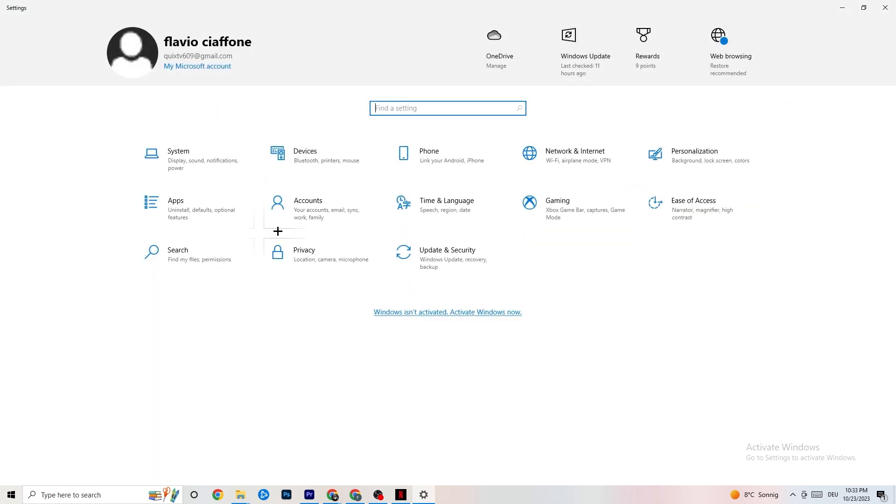
Step: Review the Troubleshoot and Windows Update pages under Update & Security and close Settings
left_click(470, 266)
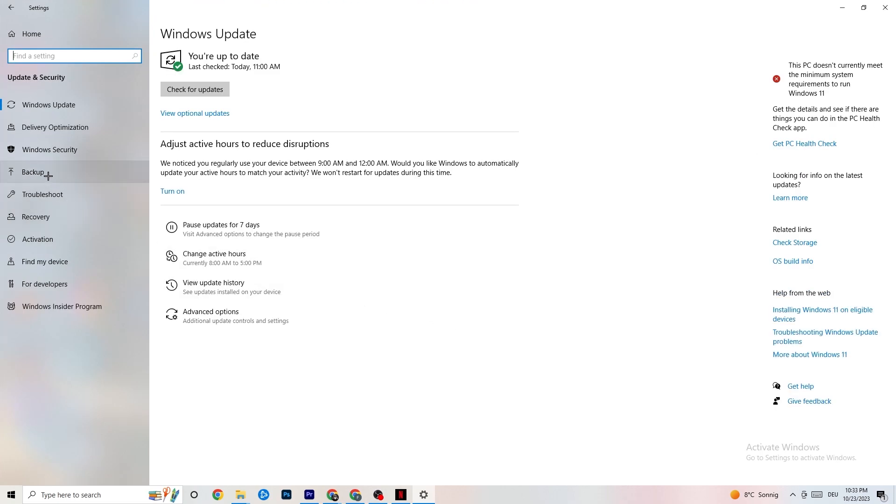
left_click(53, 192)
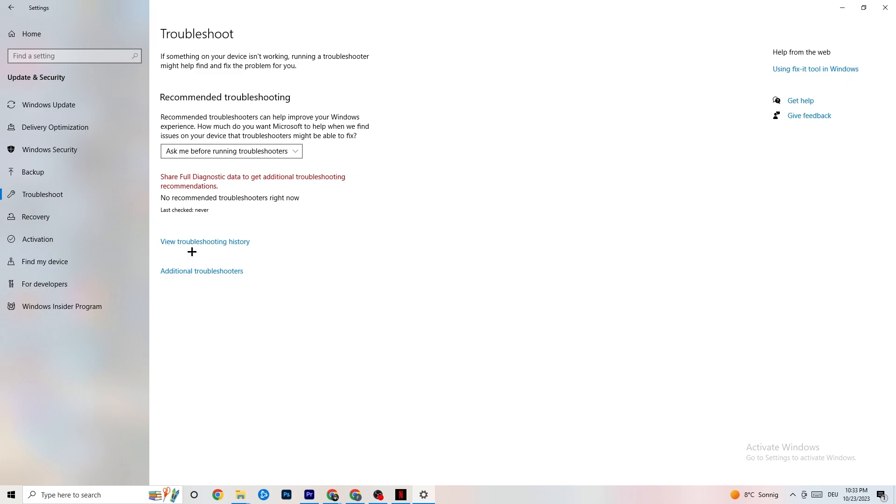
left_click(71, 110)
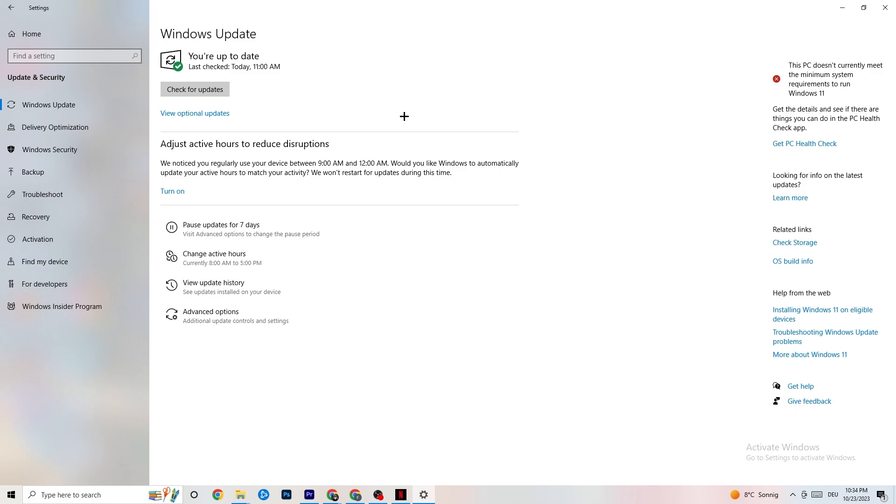
left_click(875, 10)
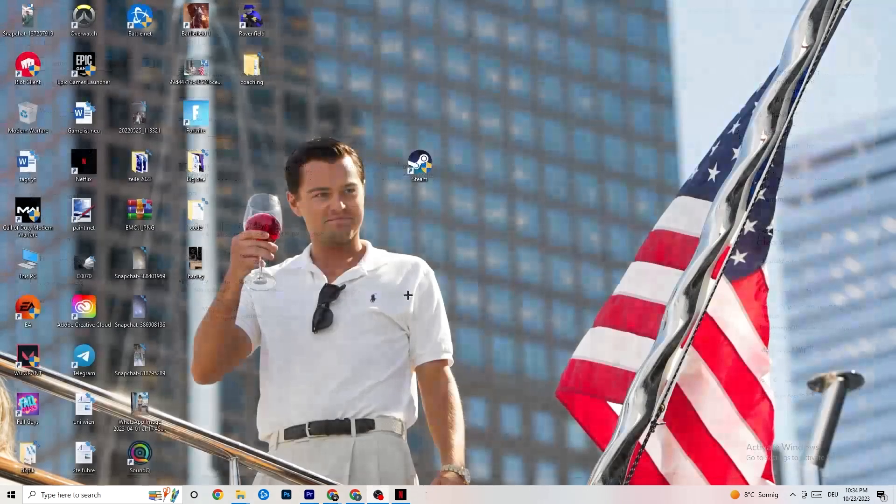